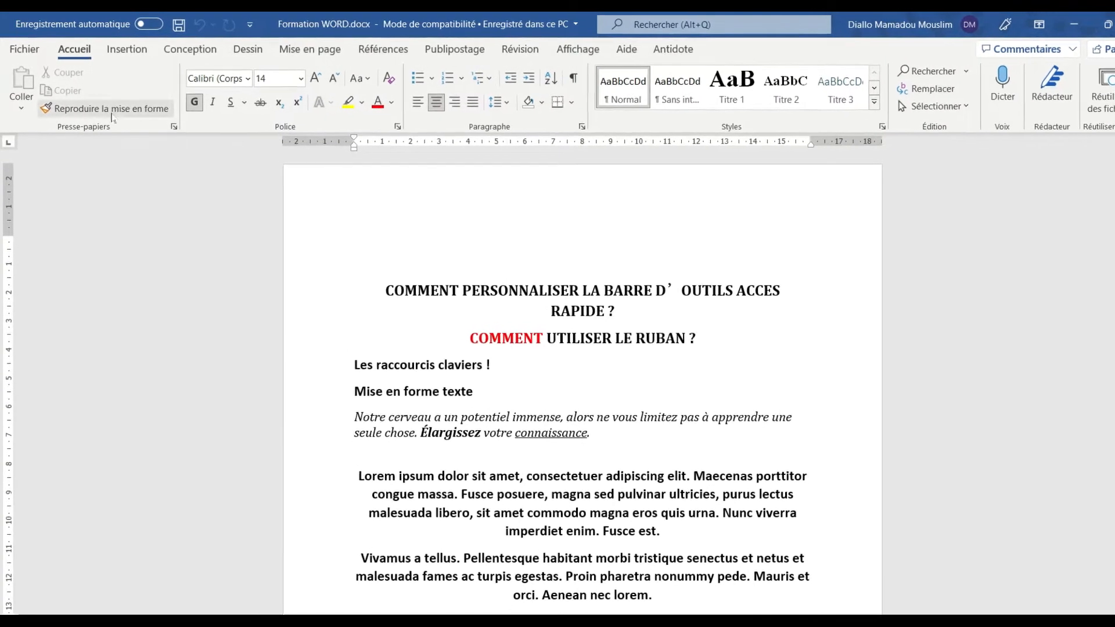
Check the Office theme choices in the account settings, keep the theme "En couleur", and open the program options
left_click(19, 47)
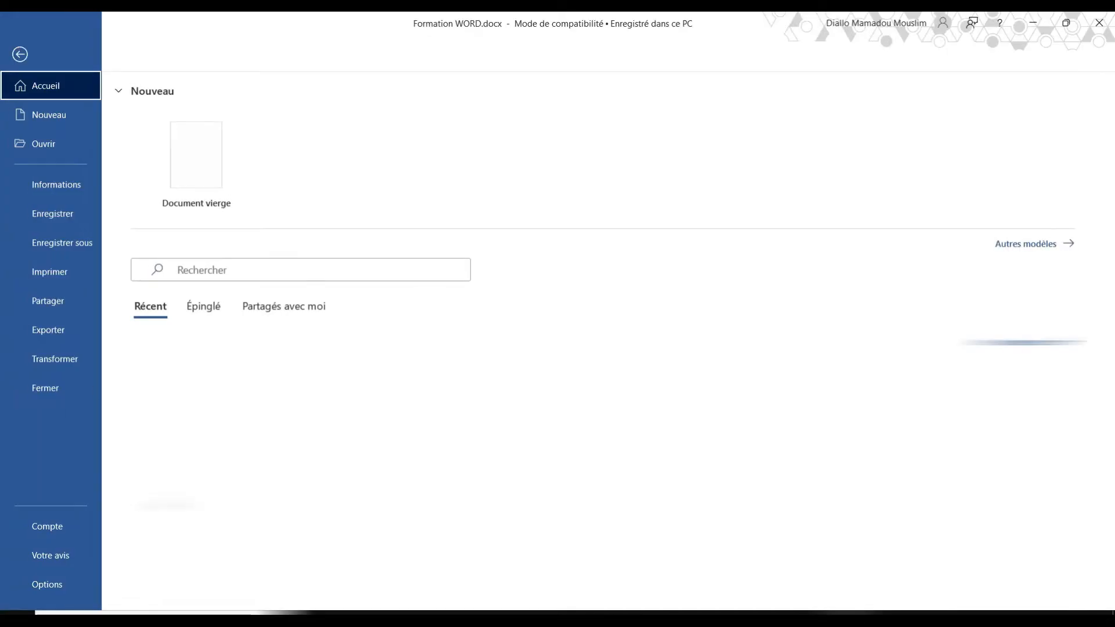
left_click(79, 525)
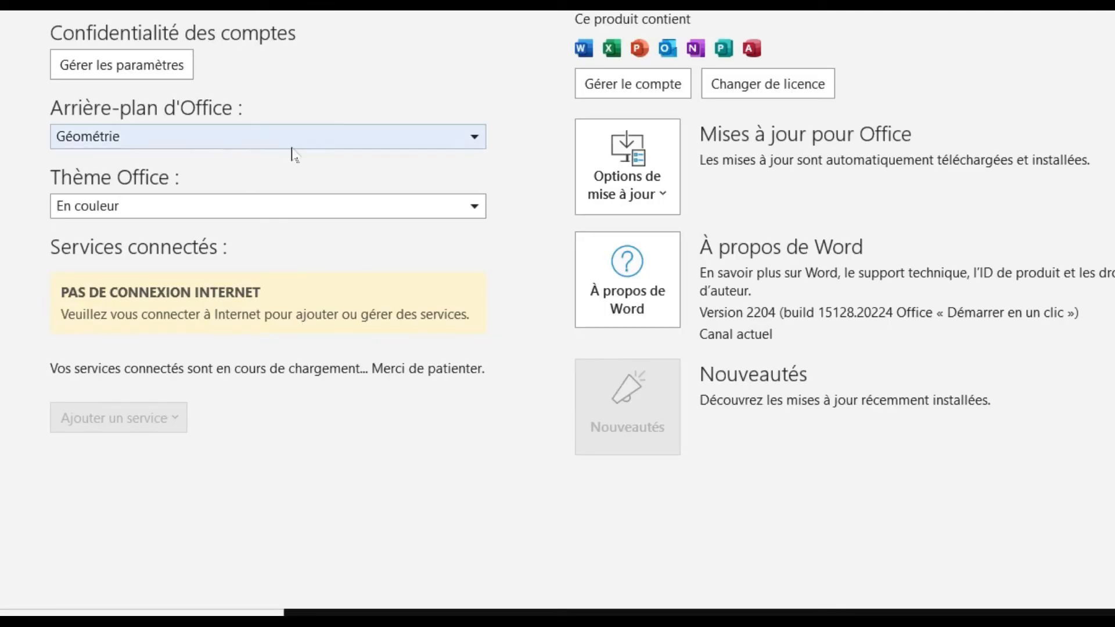
left_click(297, 206)
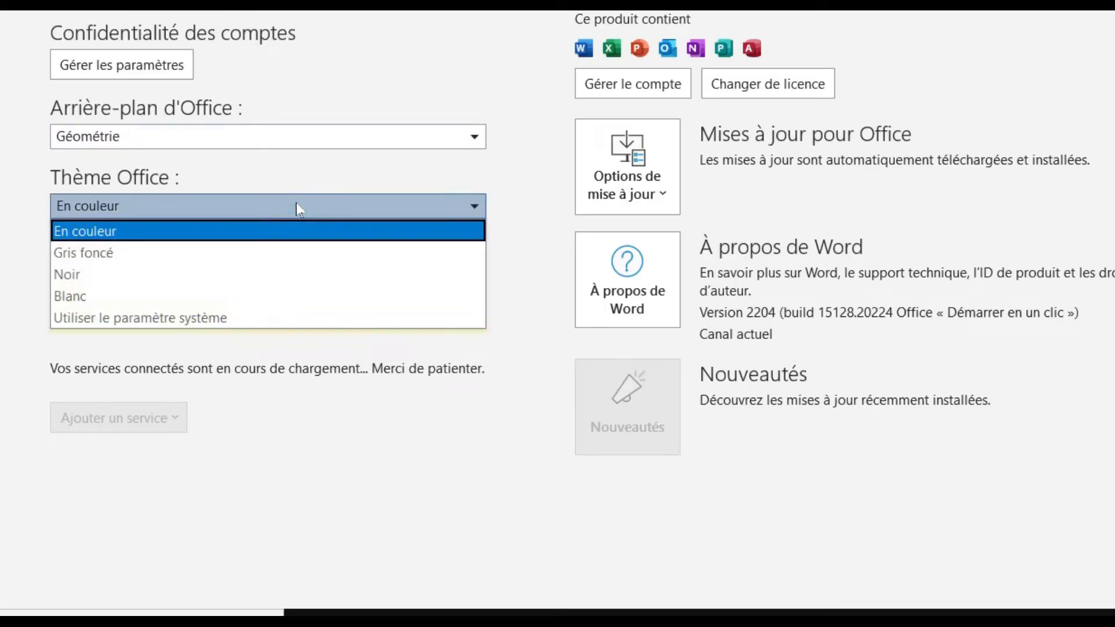
left_click(269, 213)
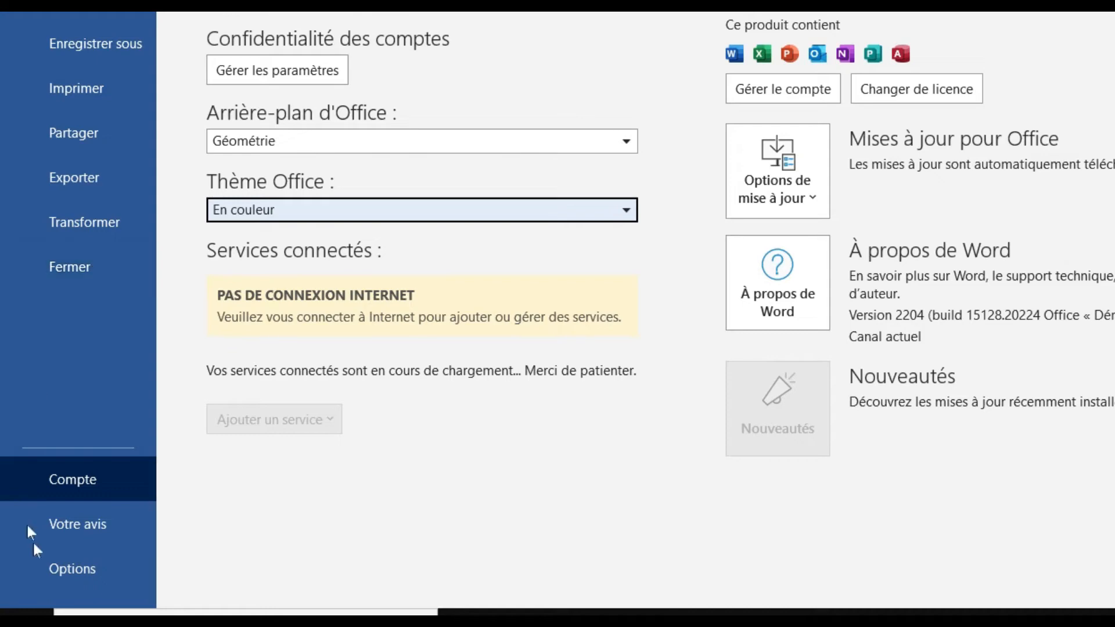
left_click(80, 577)
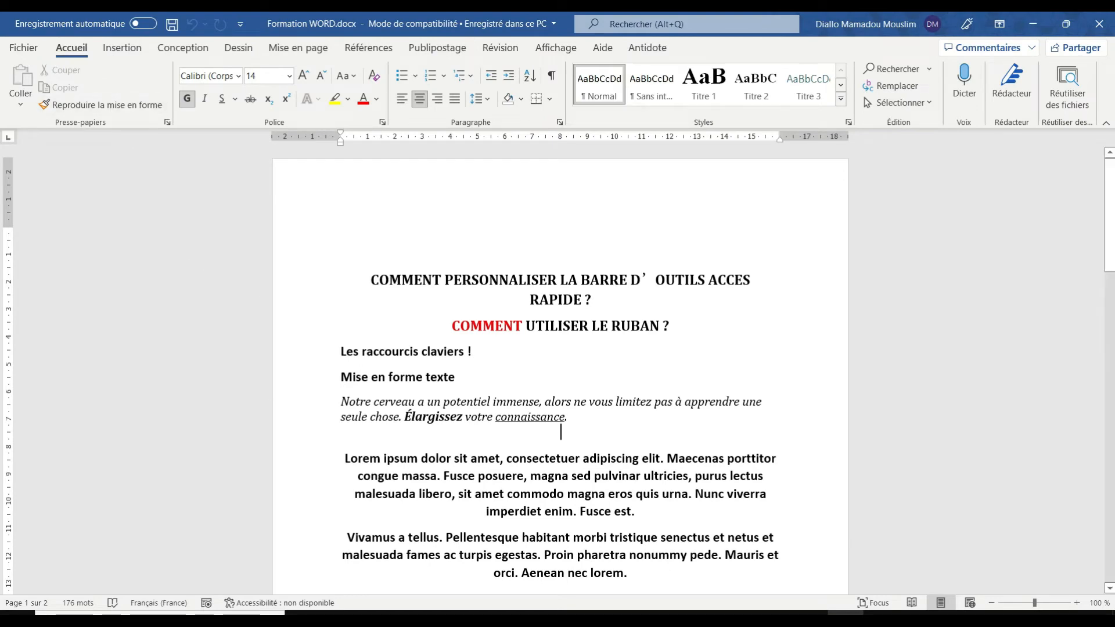
Change the font colour of the paragraph beginning "Lorem ipsum dolor sit amet" to red
left_click_drag(343, 458, 635, 511)
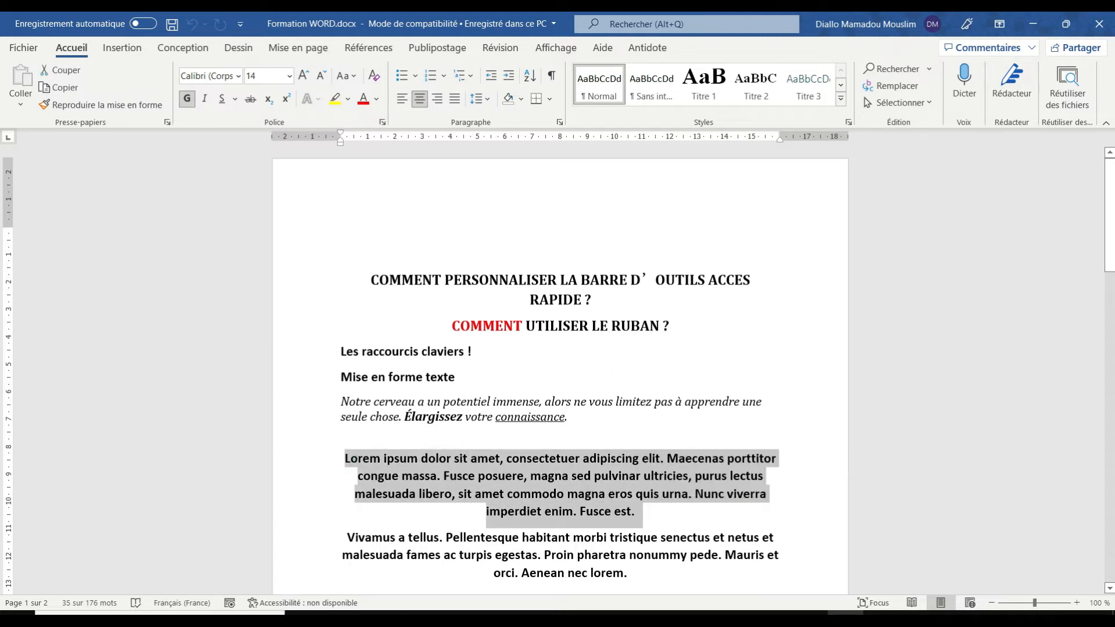
left_click(362, 98)
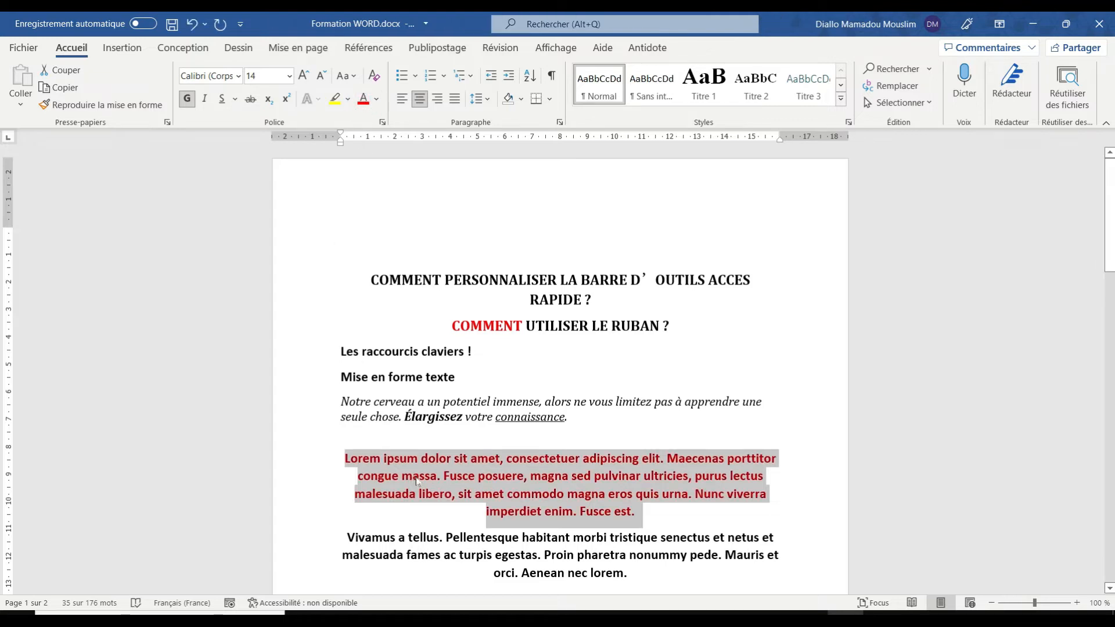
Copy the red paragraph's formatting with the locked format painter onto the words Vivamus, Pellentesque, lorem and Mauris in the next paragraph
left_click(121, 106)
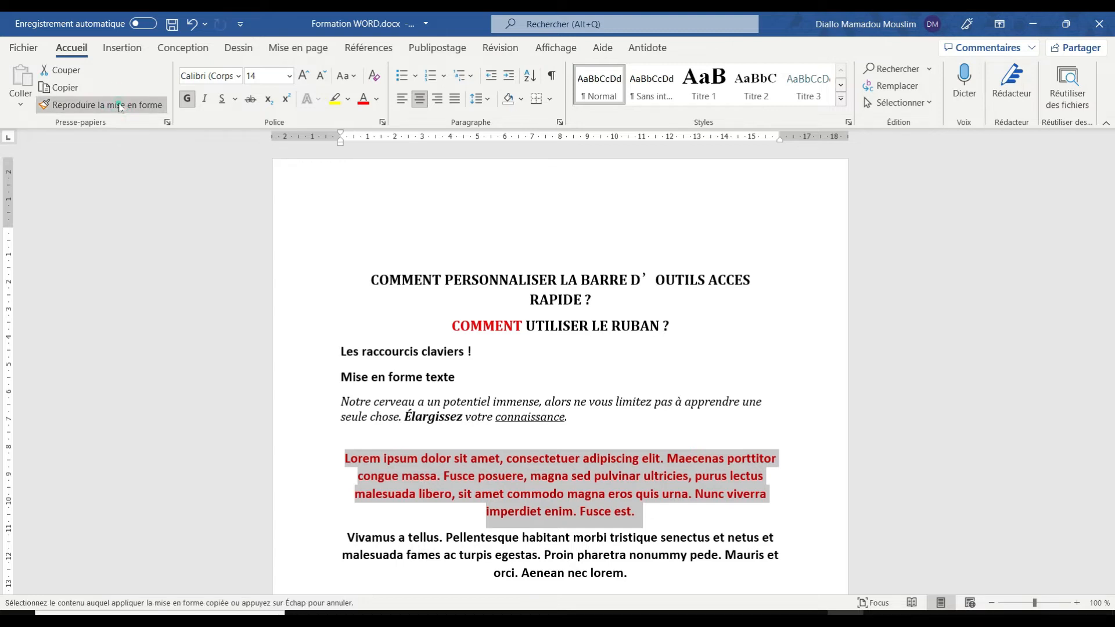
left_click(114, 115)
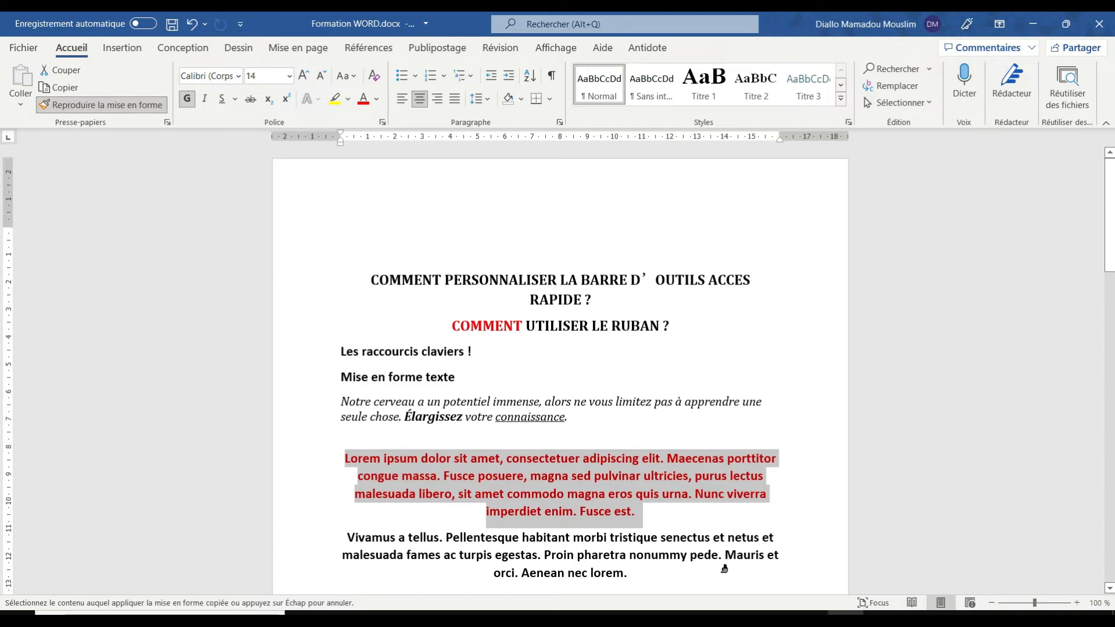
left_click(376, 539)
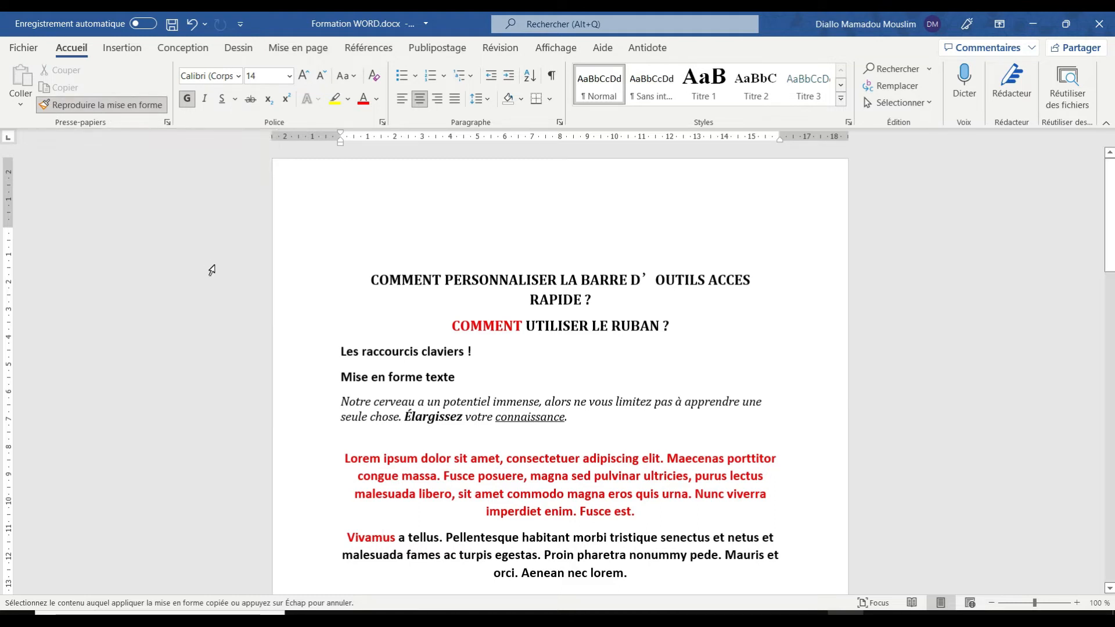
left_click(477, 538)
left_click(608, 572)
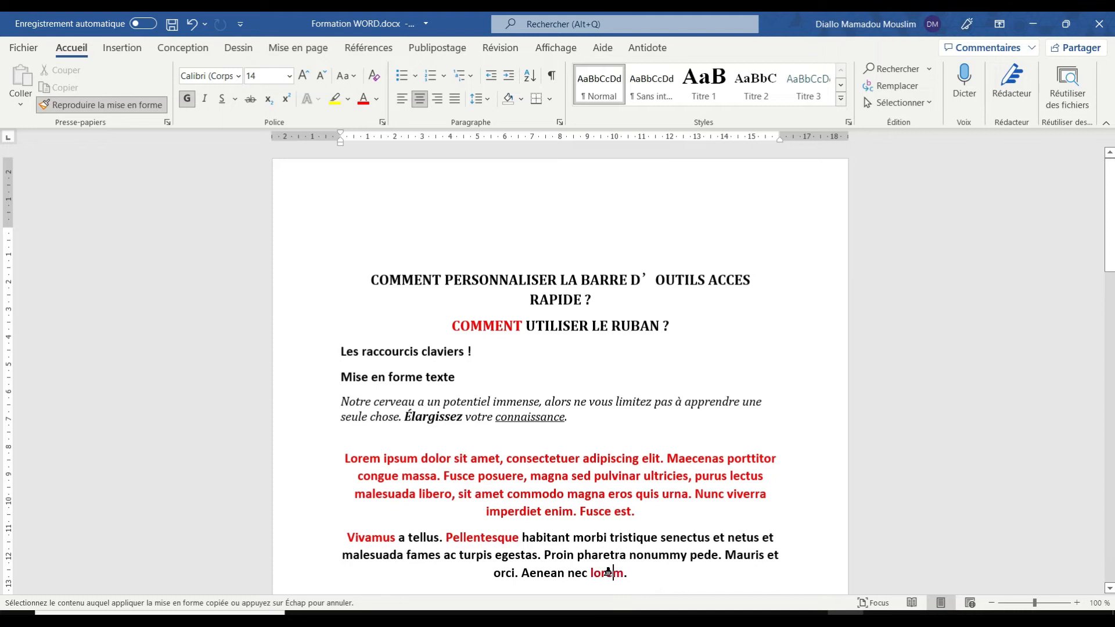
left_click(744, 555)
key("Down")
key("Down")
key("Down")
key("Down")
key("Down")
key("Down")
key("Down")
key("Down")
key("Down")
key("Down")
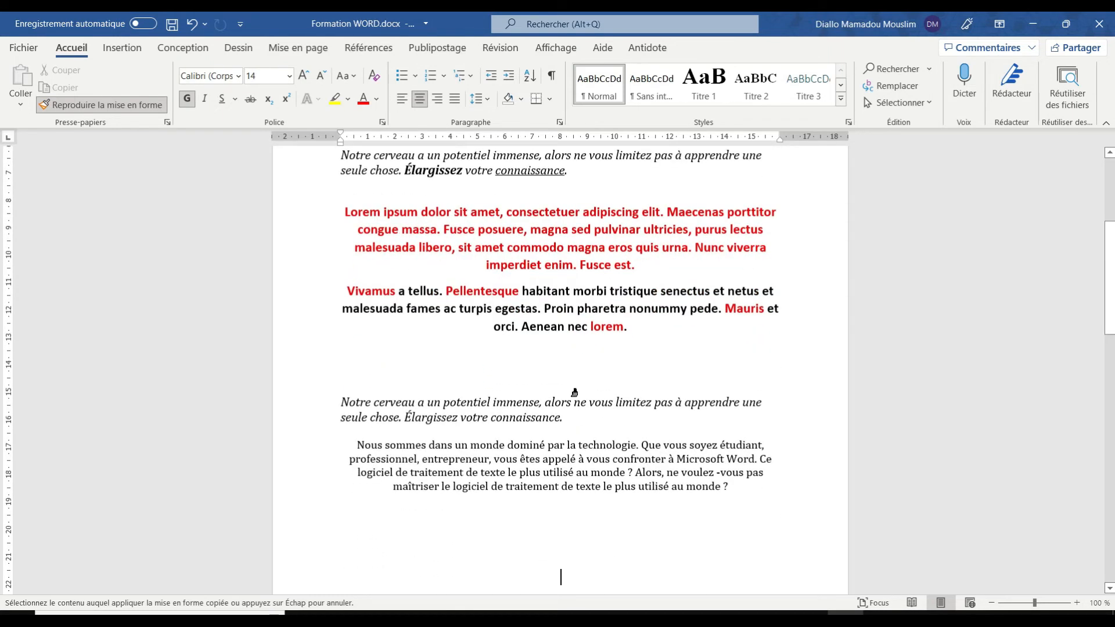
key("Escape")
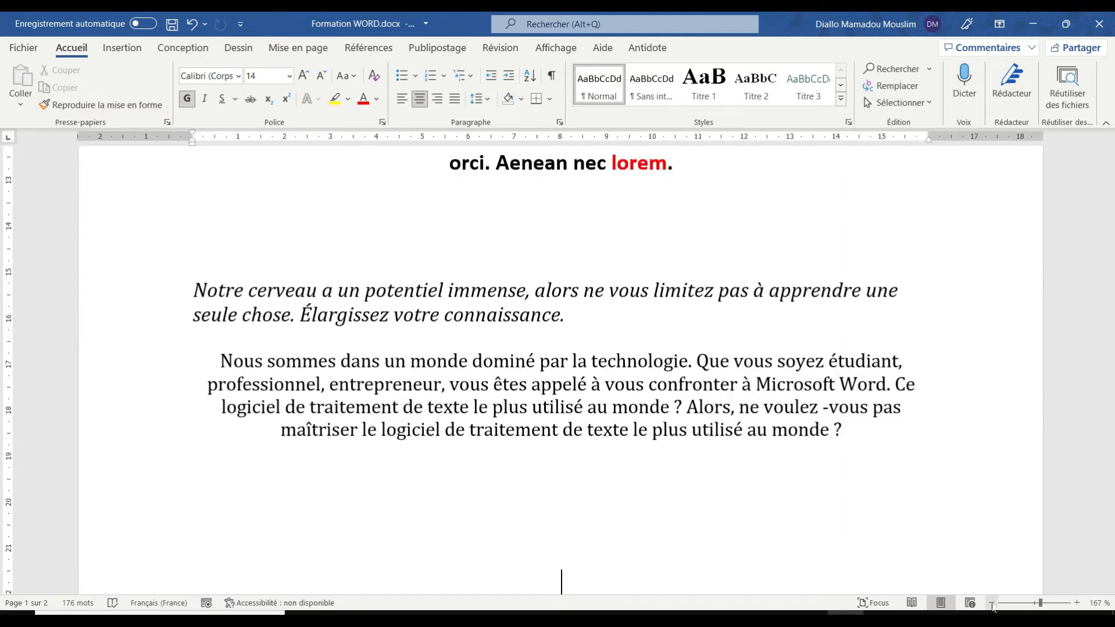
Enlarge the document view to 150% and review the text from the closing paragraphs back up to the title
scroll(993, 606, "up", 6, "ctrl")
left_click(992, 604)
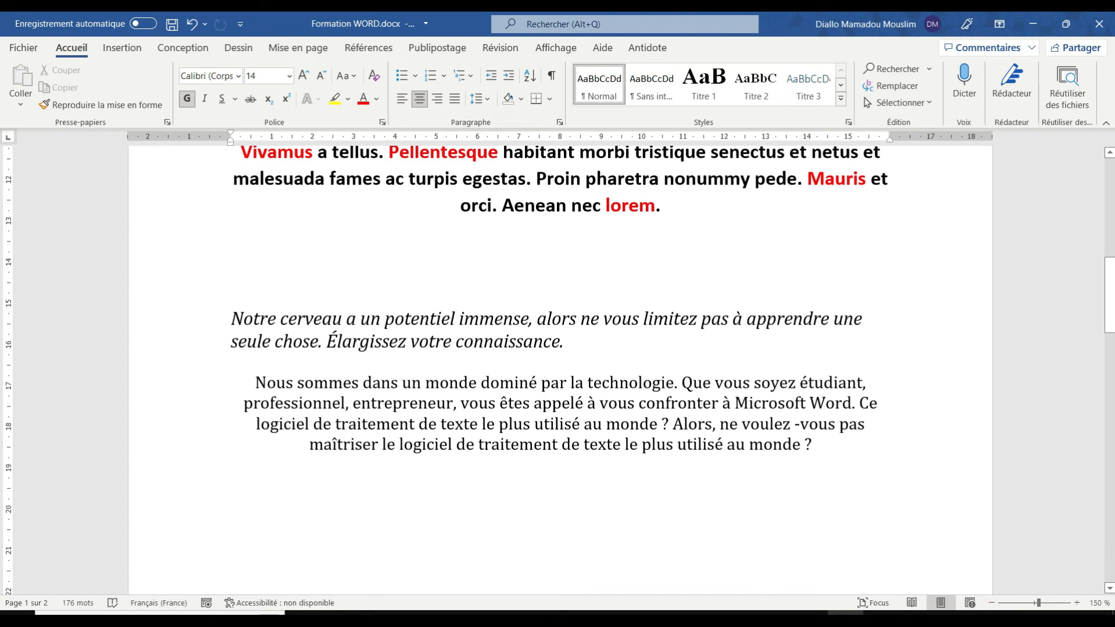
left_click_drag(1110, 305, 1113, 235)
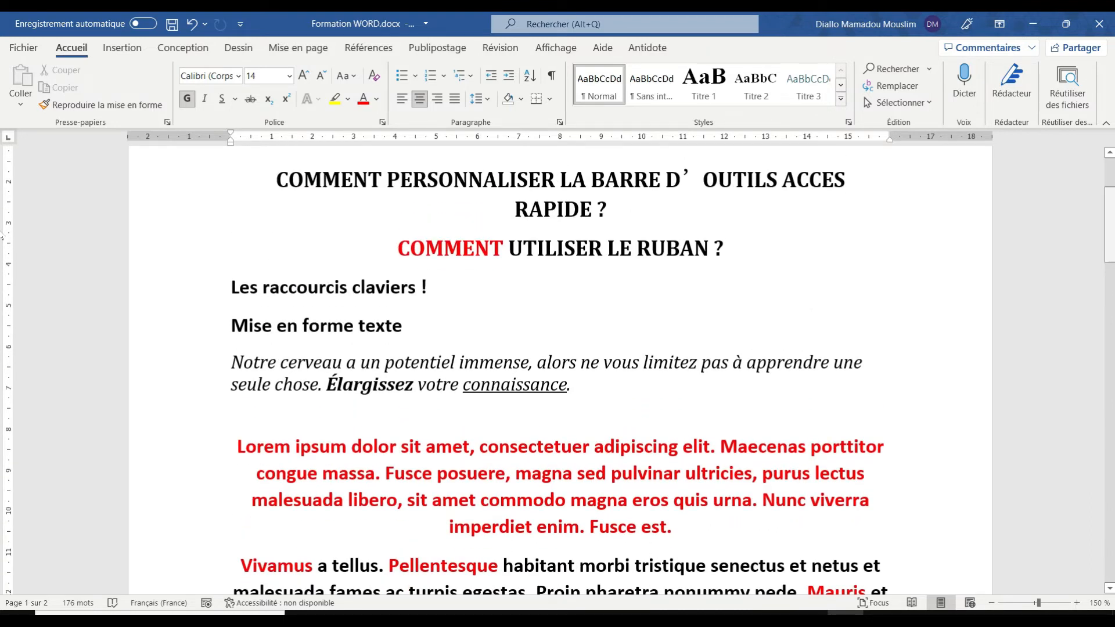
left_click_drag(1113, 235, 1113, 233)
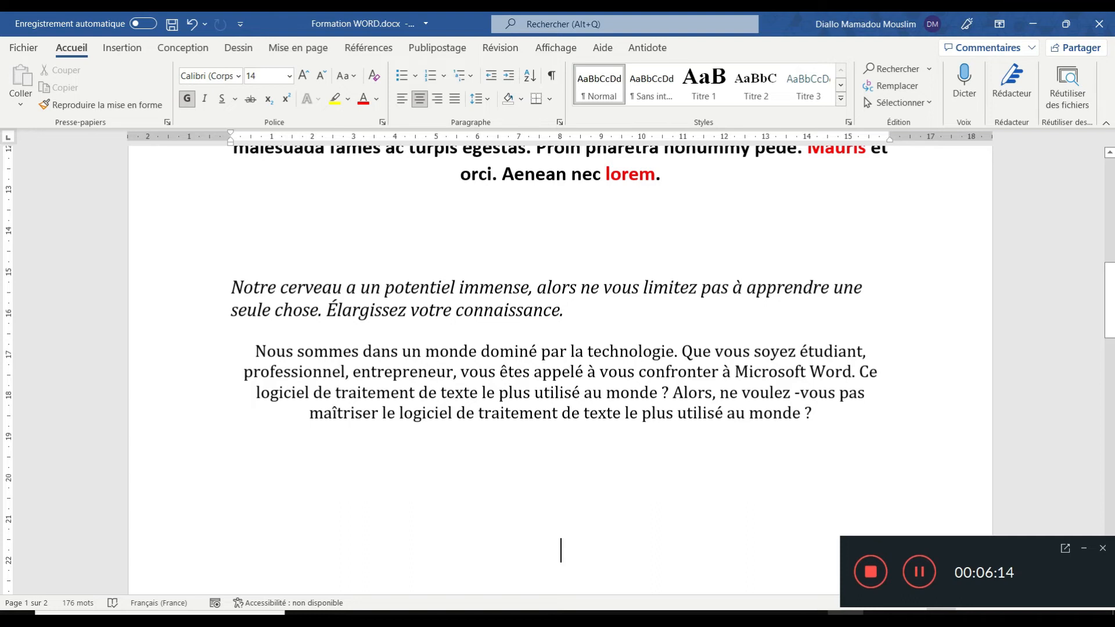
key("Up")
key("Up")
key("Up")
key("Up")
key("Up")
key("Up")
key("Up")
key("Up")
key("Up")
key("Up")
key("Up")
key("Up")
key("Up")
key("Up")
key("Up")
key("Up")
key("Up")
key("Up")
key("Up")
key("Up")
key("Up")
key("Up")
key("Up")
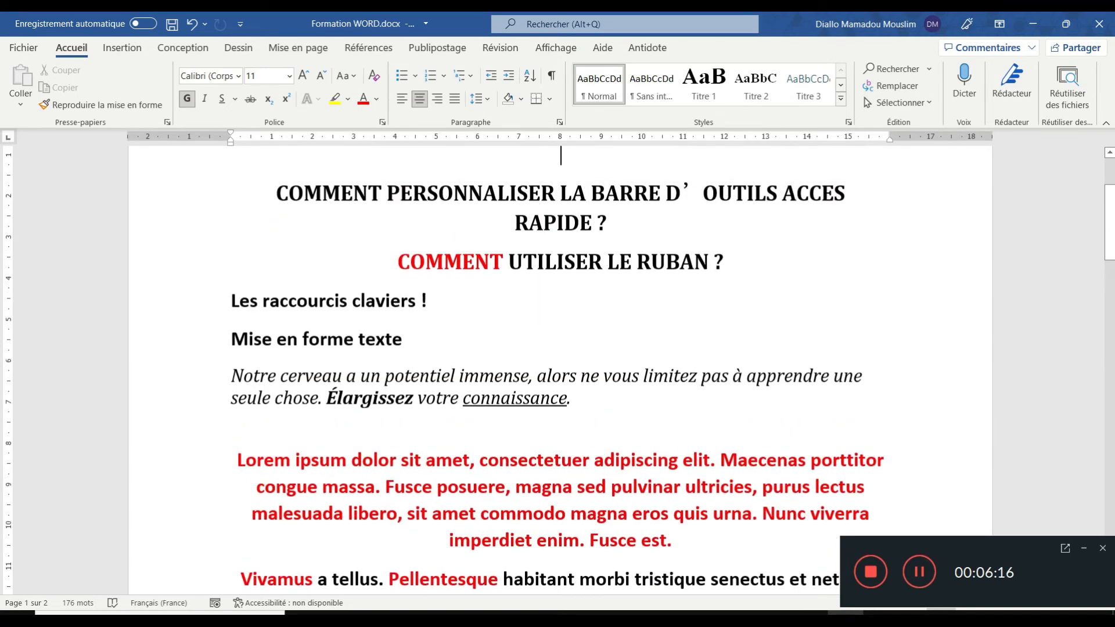